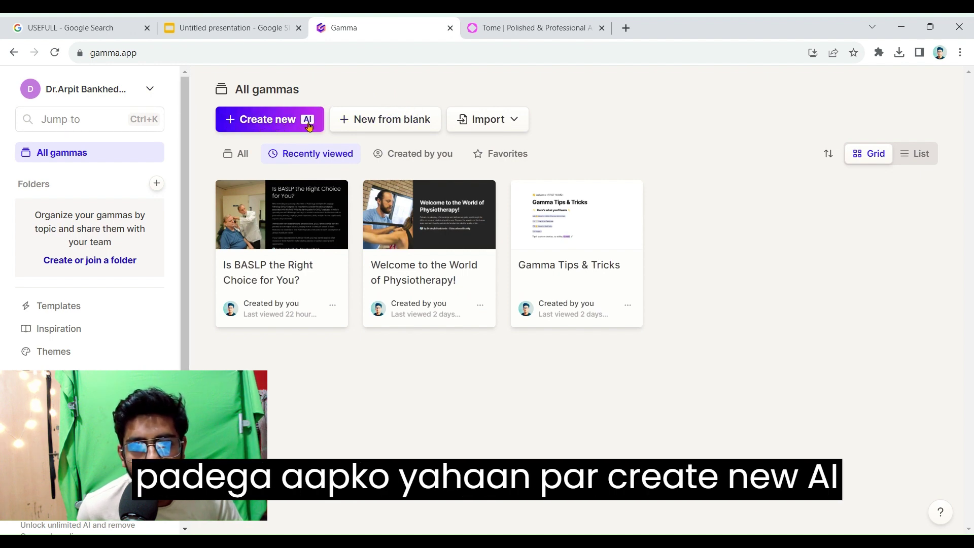
- Start Gamma's Create with AI flow, generating a presentation from a topic, up to topic entry
{"action": "left_click", "coordinate": [273, 121]}
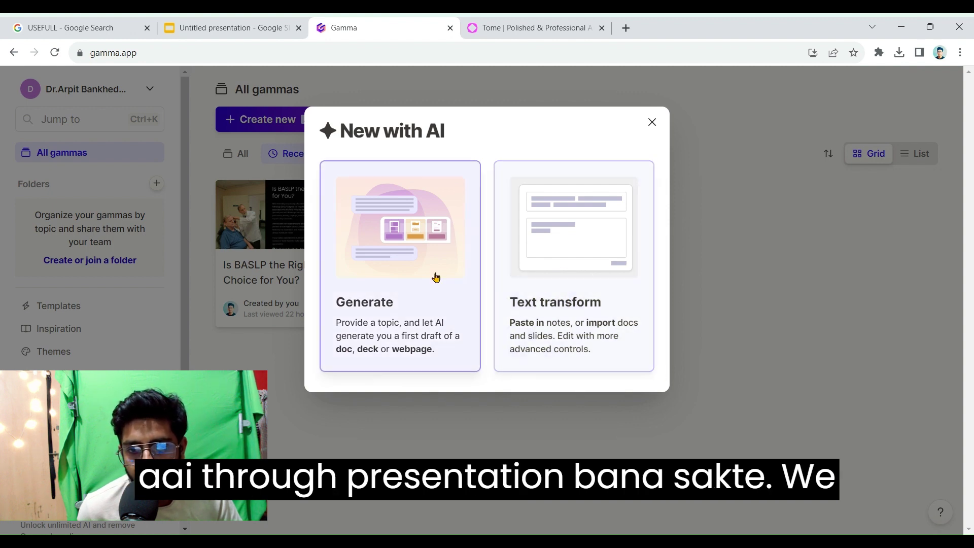
{"action": "left_click", "coordinate": [401, 248]}
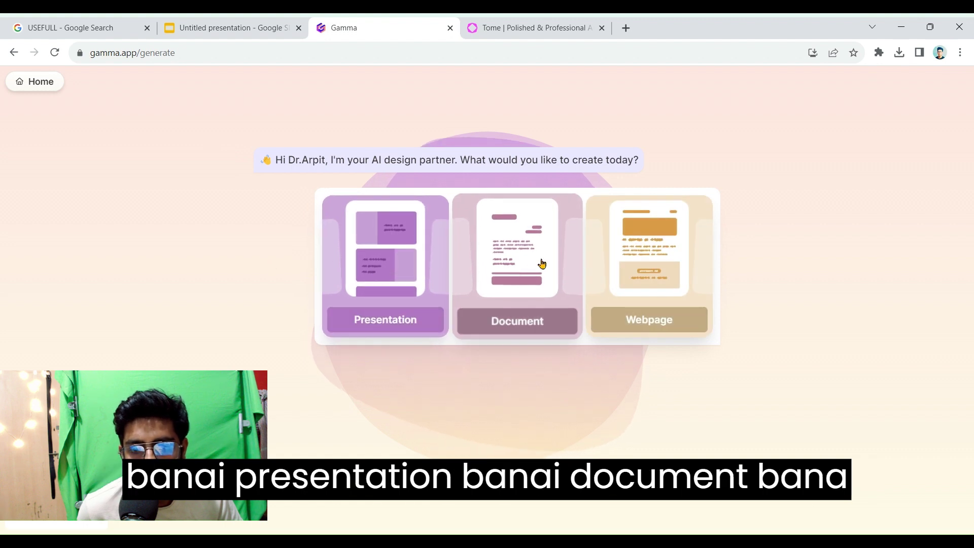
{"action": "left_click", "coordinate": [391, 256]}
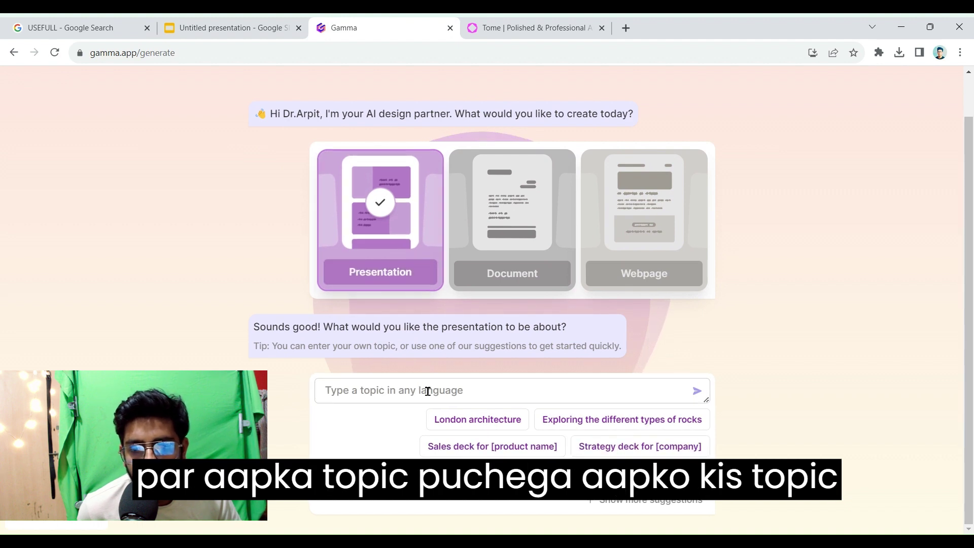
{"action": "left_click", "coordinate": [431, 389]}
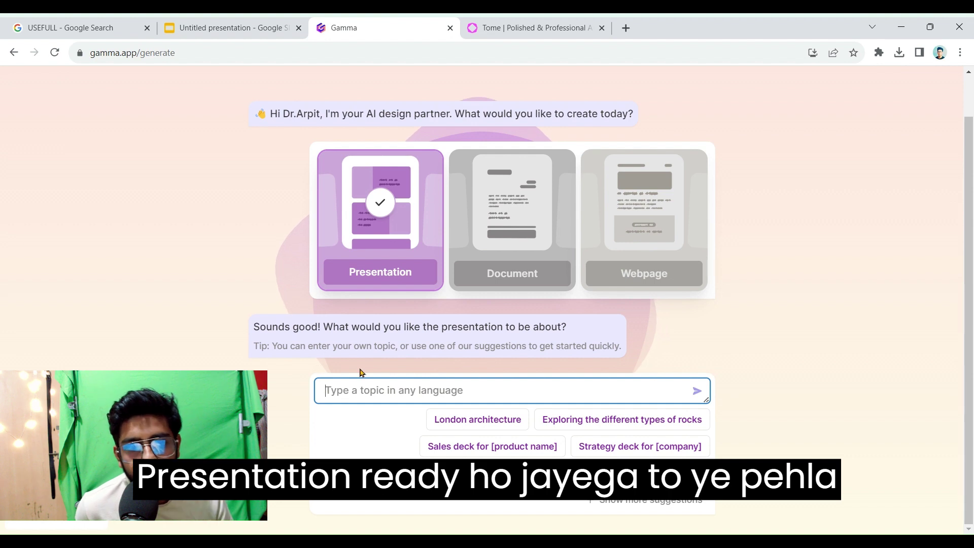
{"action": "scroll", "coordinate": [108, 191], "scroll_direction": "up", "scroll_amount": 1}
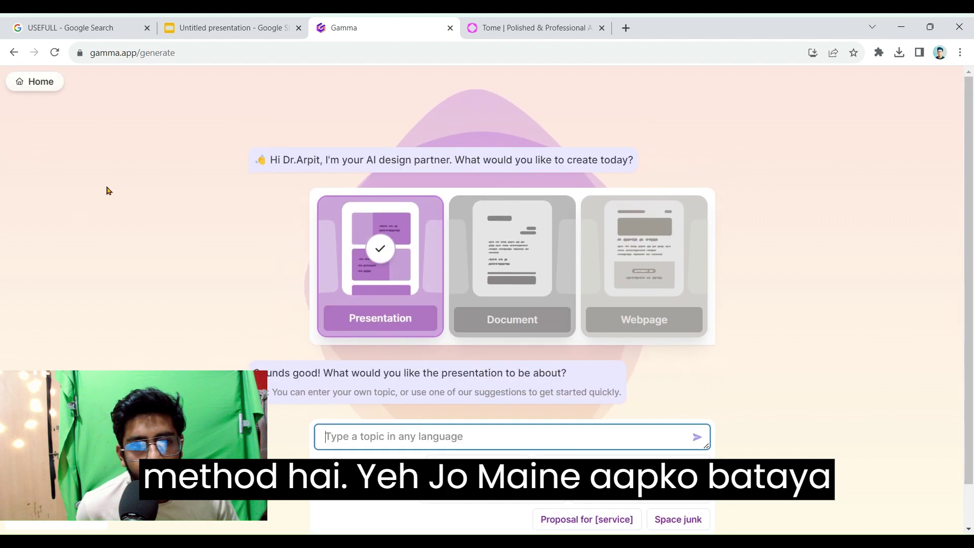
- Back on the dashboard, try the paste-in-notes presentation option, then close it without generating
{"action": "left_click", "coordinate": [32, 88]}
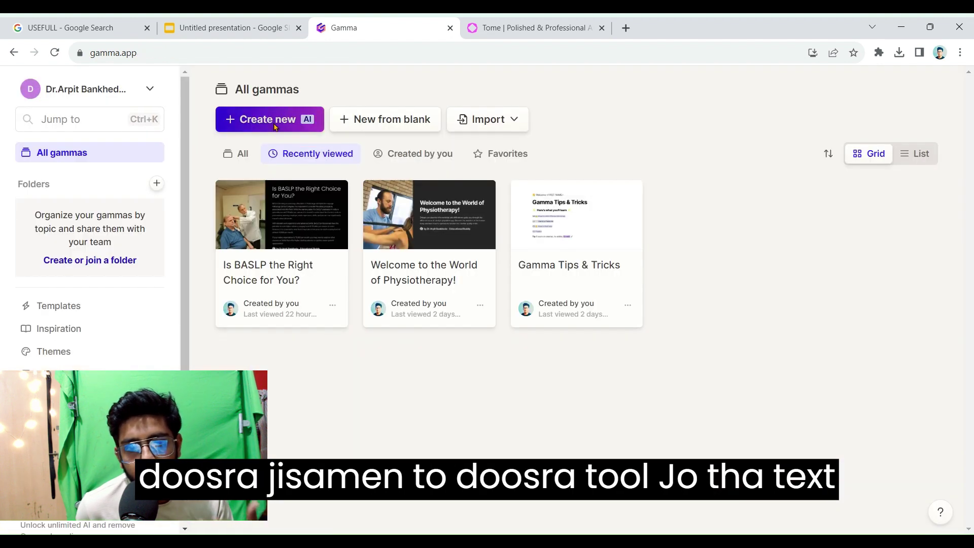
{"action": "left_click", "coordinate": [261, 118]}
{"action": "left_click", "coordinate": [551, 227]}
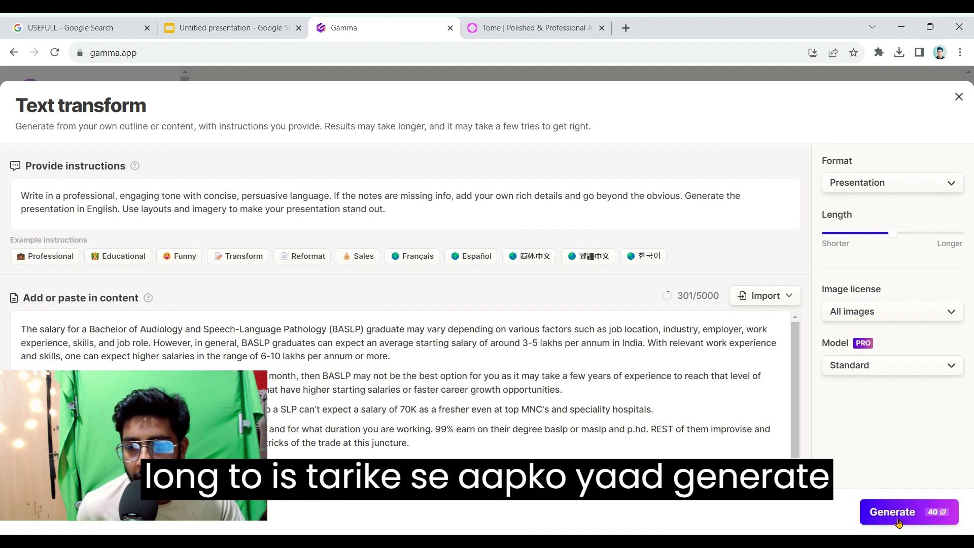
{"action": "left_click", "coordinate": [959, 97]}
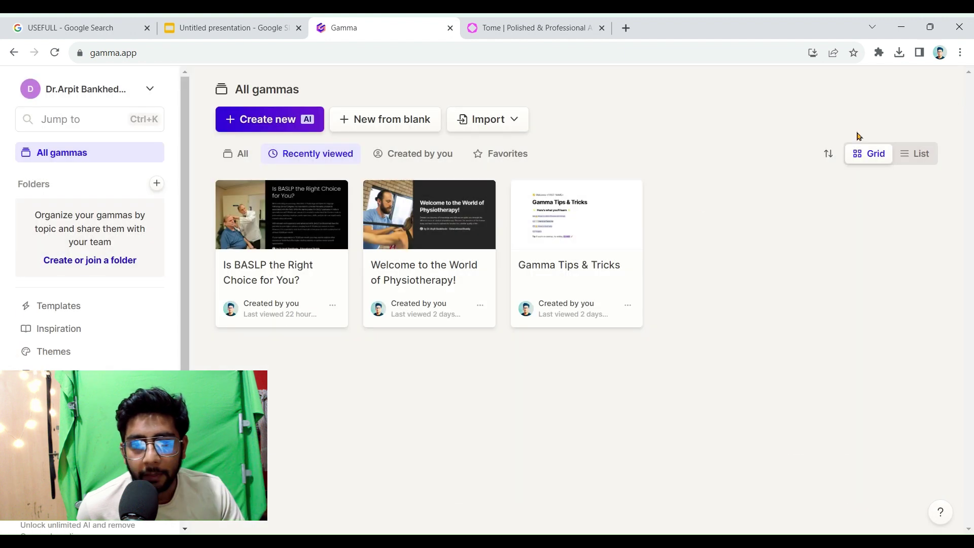
- Open the Welcome to the World of Physiotherapy! deck and scroll through its slides and back up
{"action": "left_click", "coordinate": [440, 274]}
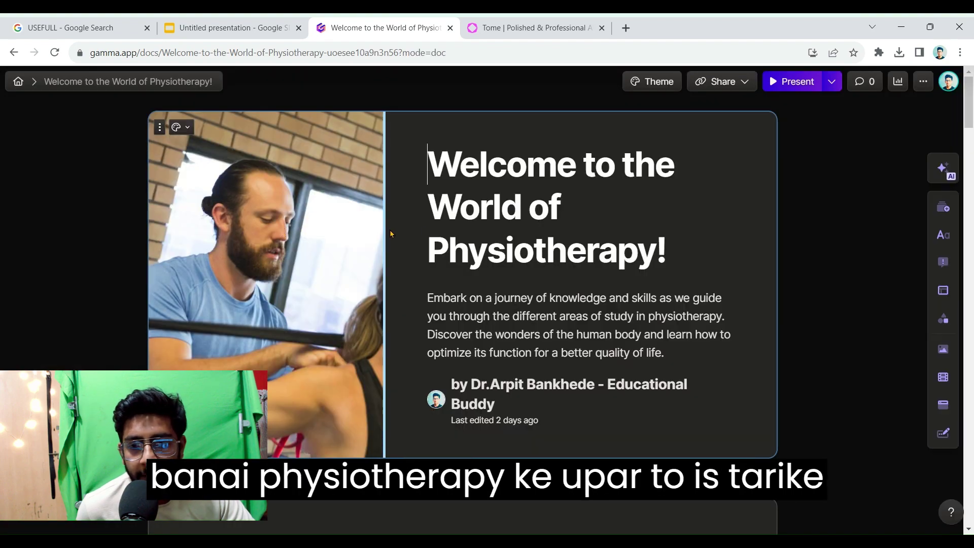
{"action": "scroll", "coordinate": [368, 236], "scroll_direction": "down", "scroll_amount": 4}
{"action": "scroll", "coordinate": [365, 233], "scroll_direction": "down", "scroll_amount": 7}
{"action": "scroll", "coordinate": [364, 231], "scroll_direction": "down", "scroll_amount": 5}
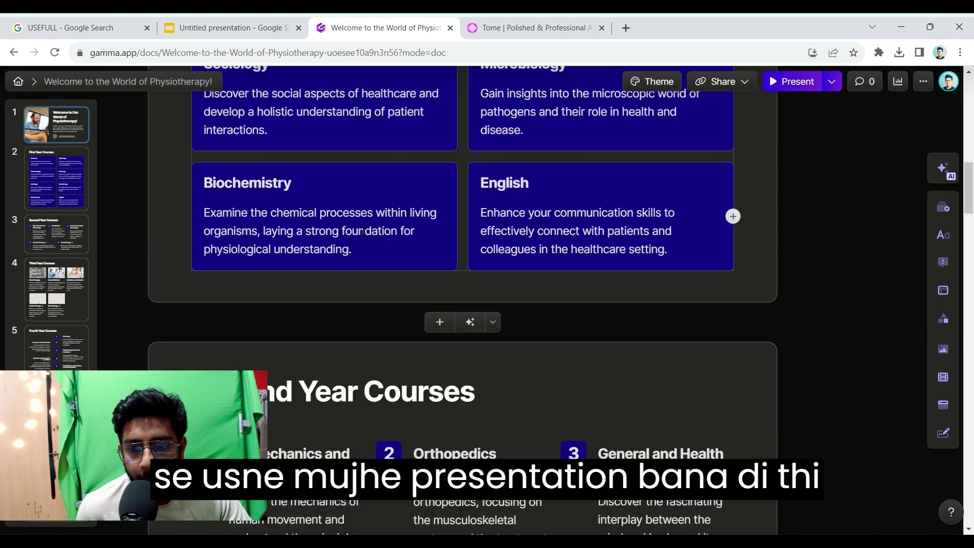
{"action": "scroll", "coordinate": [364, 231], "scroll_direction": "down", "scroll_amount": 5}
{"action": "scroll", "coordinate": [364, 232], "scroll_direction": "down", "scroll_amount": 5}
{"action": "scroll", "coordinate": [364, 231], "scroll_direction": "down", "scroll_amount": 5}
{"action": "scroll", "coordinate": [363, 231], "scroll_direction": "down", "scroll_amount": 5}
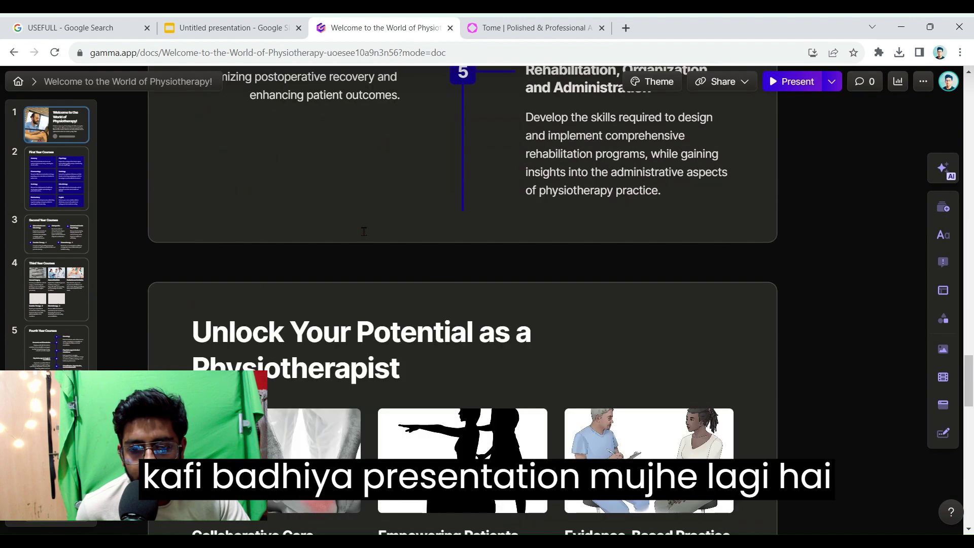
{"action": "scroll", "coordinate": [364, 231], "scroll_direction": "down", "scroll_amount": 5}
{"action": "scroll", "coordinate": [363, 231], "scroll_direction": "down", "scroll_amount": 1}
{"action": "scroll", "coordinate": [364, 232], "scroll_direction": "up", "scroll_amount": 3}
{"action": "scroll", "coordinate": [365, 231], "scroll_direction": "up", "scroll_amount": 5}
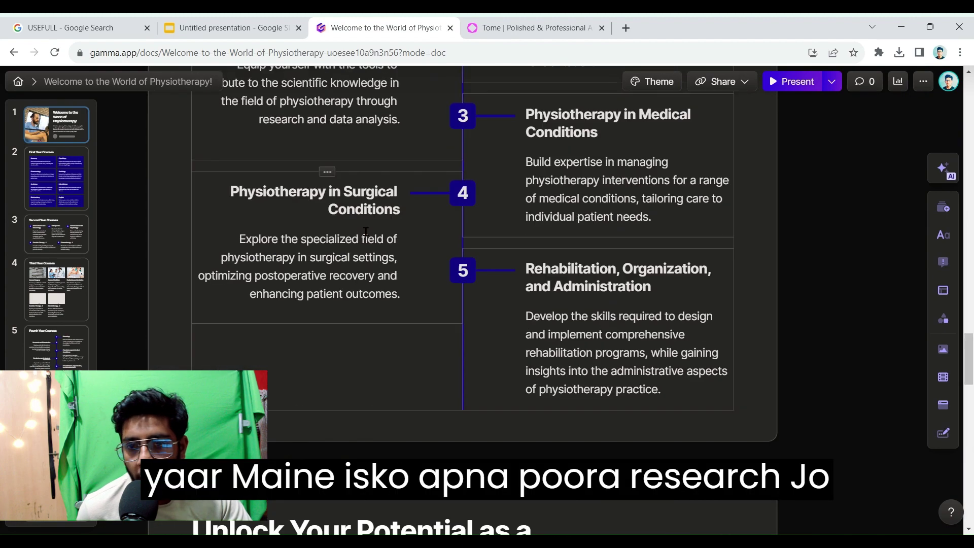
{"action": "scroll", "coordinate": [365, 231], "scroll_direction": "up", "scroll_amount": 5}
{"action": "scroll", "coordinate": [365, 231], "scroll_direction": "up", "scroll_amount": 5}
{"action": "scroll", "coordinate": [366, 230], "scroll_direction": "up", "scroll_amount": 5}
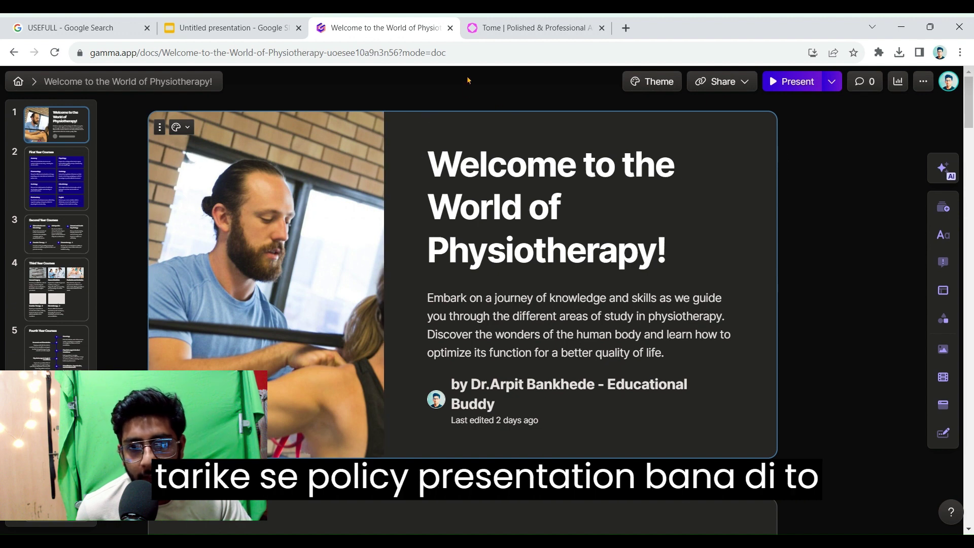
- Switch from the Gamma dashboard to Tome, sign up with a Google account, and close the leftover landing page
{"action": "left_click", "coordinate": [21, 83]}
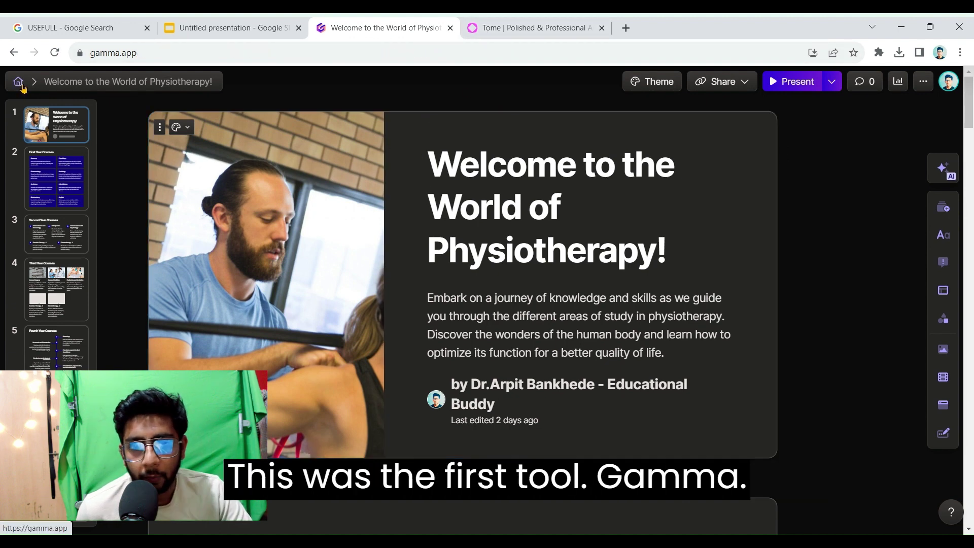
{"action": "left_click", "coordinate": [541, 23]}
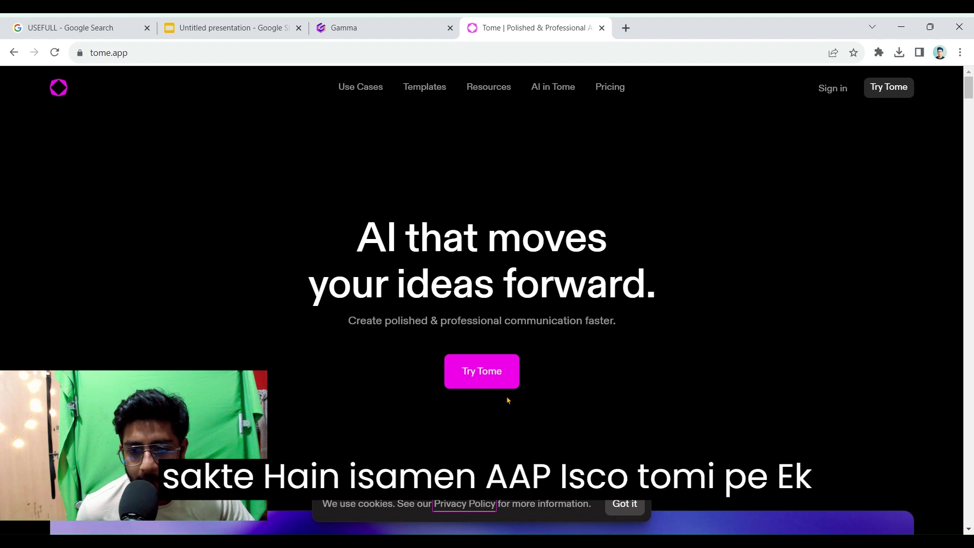
{"action": "left_click", "coordinate": [472, 372]}
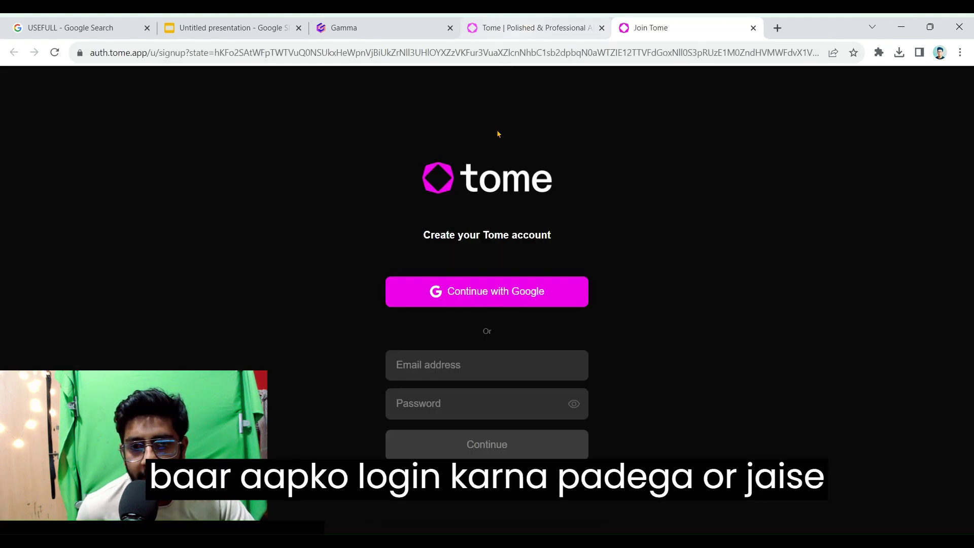
{"action": "left_click", "coordinate": [460, 304]}
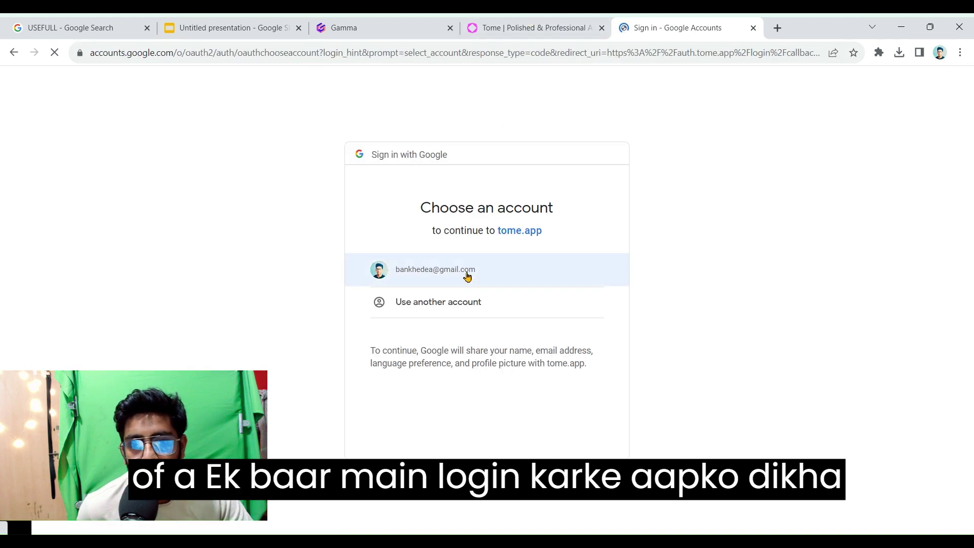
{"action": "left_click", "coordinate": [463, 271]}
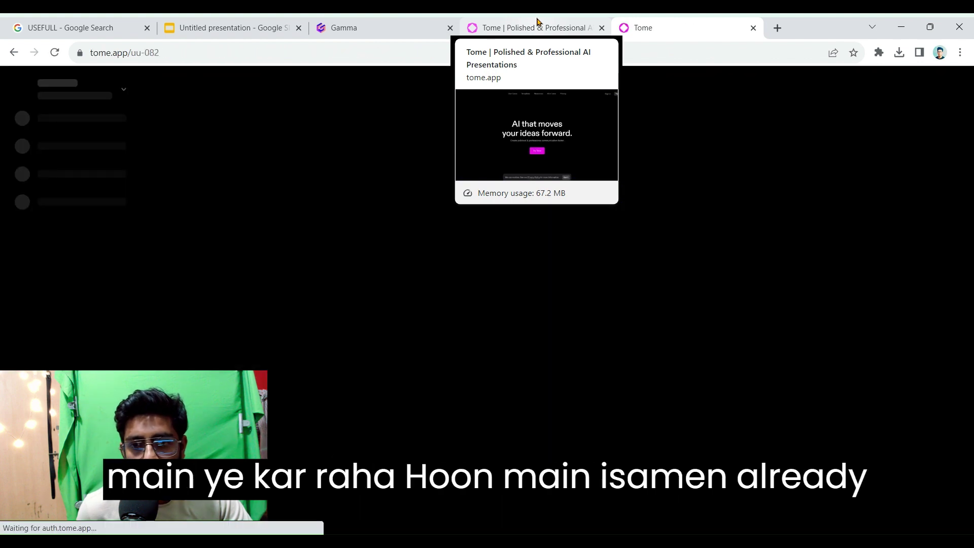
{"action": "left_click", "coordinate": [601, 27]}
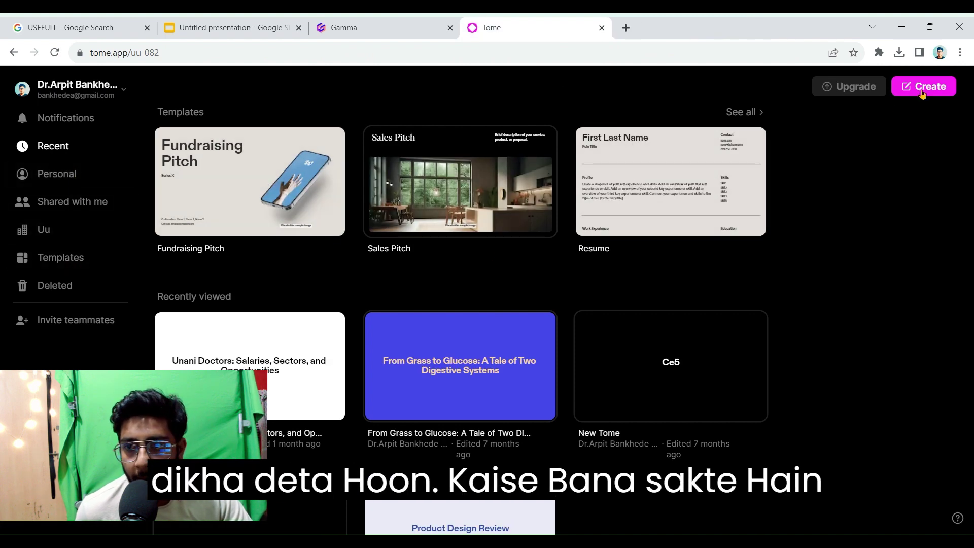
- Start a new tome and ask it to create a presentation about veterinary care
{"action": "left_click", "coordinate": [922, 88]}
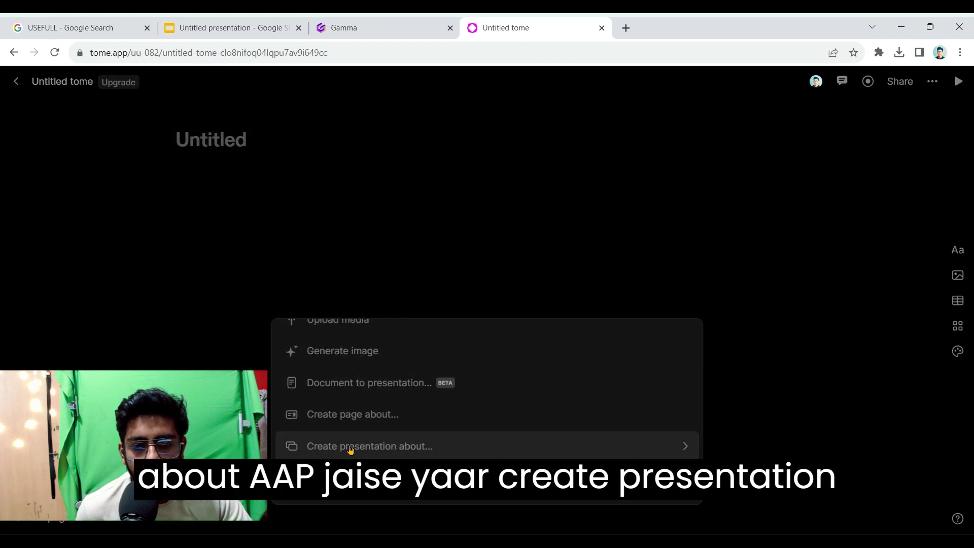
{"action": "left_click", "coordinate": [351, 446]}
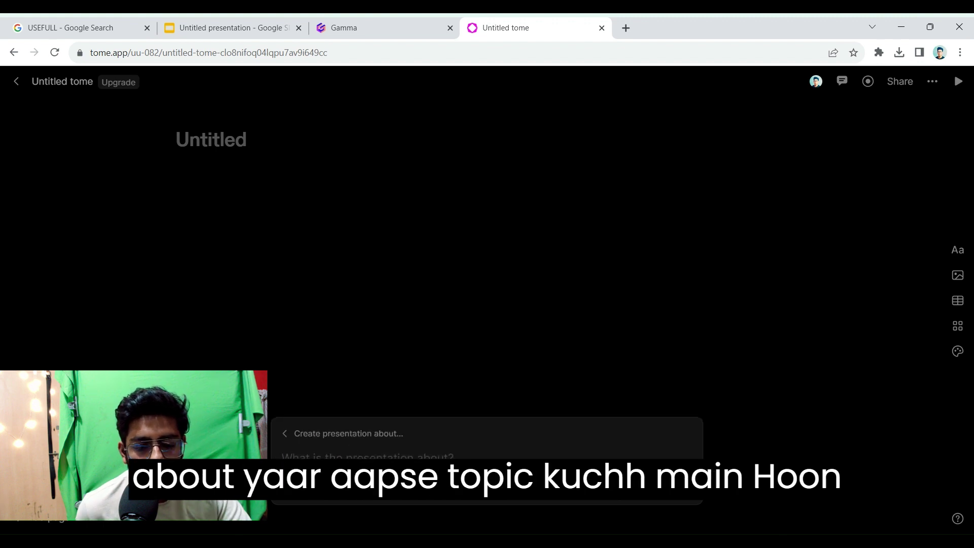
{"action": "type", "text": "VETE"}
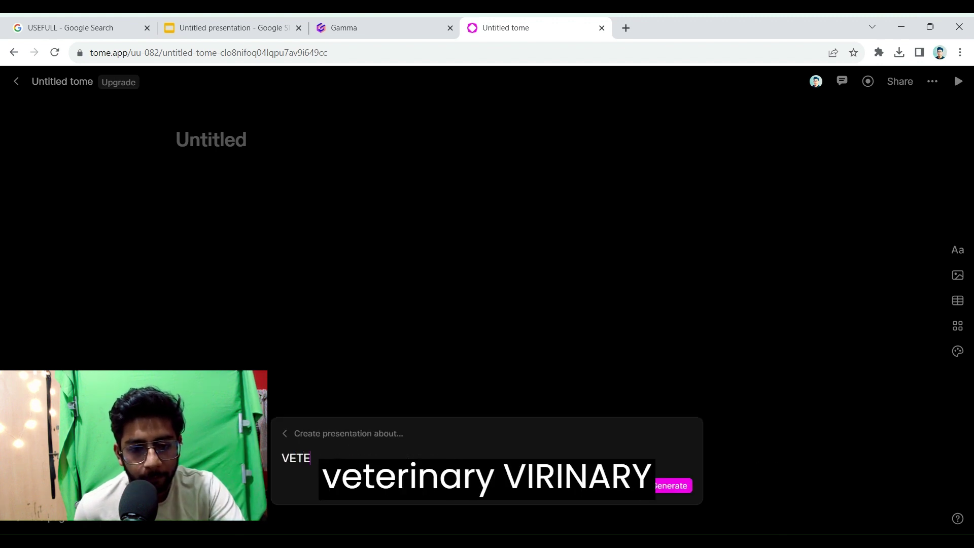
{"action": "type", "text": "RINARY"}
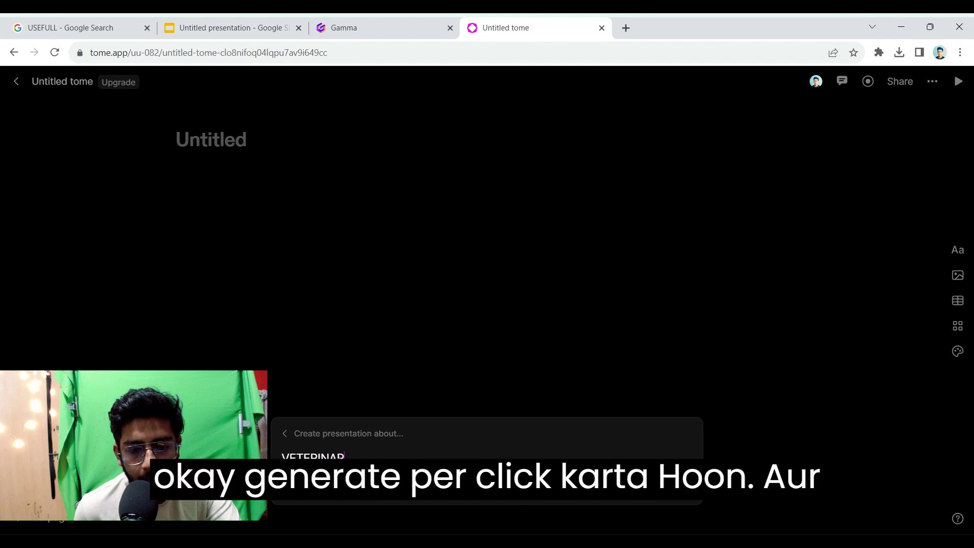
{"action": "key", "text": "Return"}
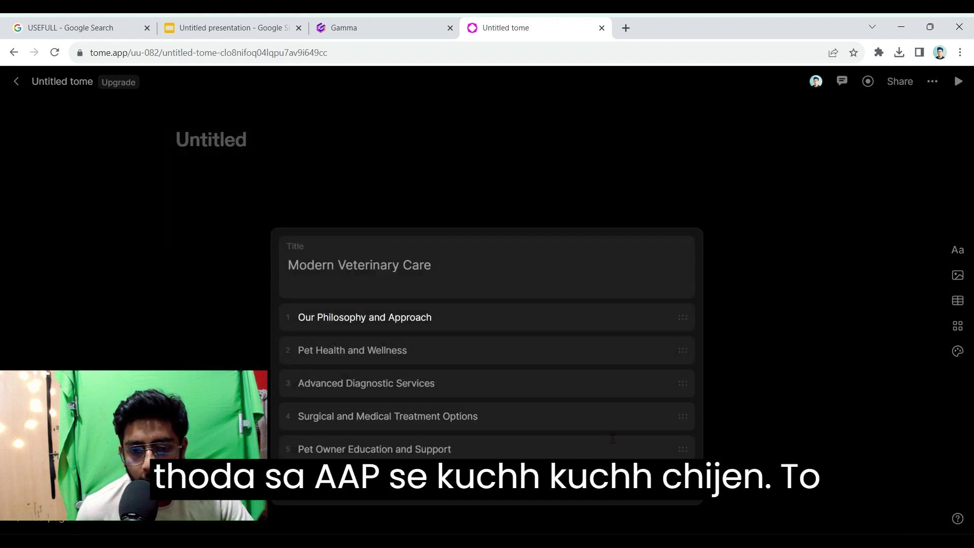
- Generate the deck from the outline, stop generation, and view the Our Philosophy and Pet Health pages
{"action": "left_click", "coordinate": [663, 499]}
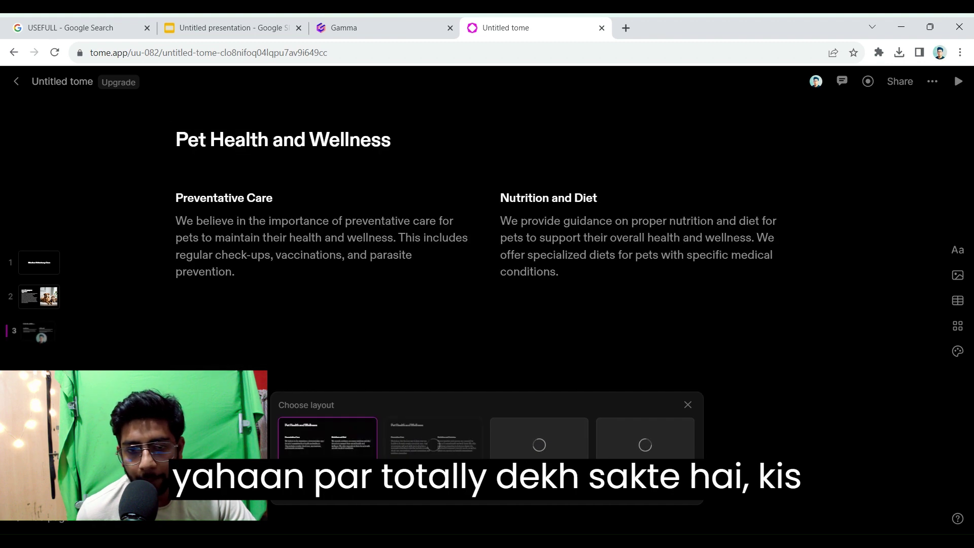
{"action": "left_click", "coordinate": [44, 270]}
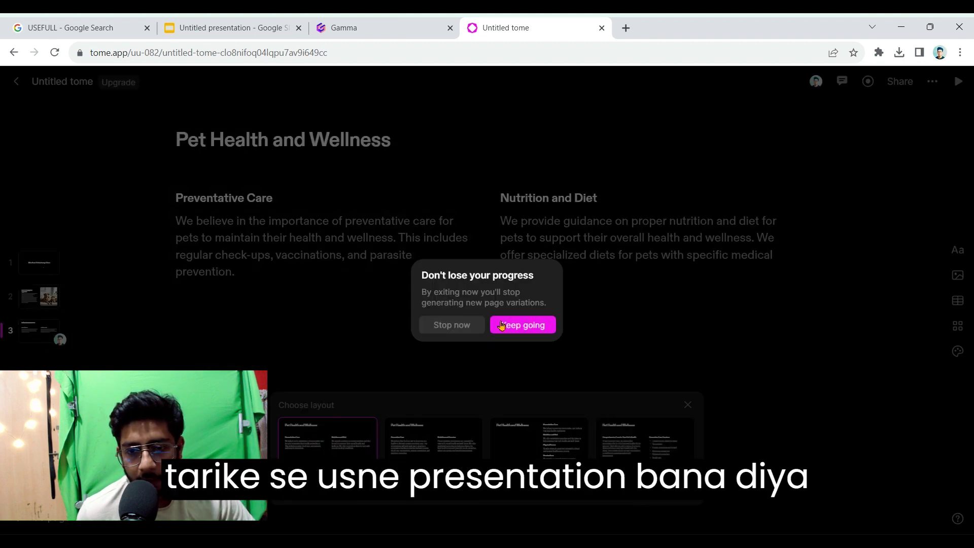
{"action": "left_click", "coordinate": [451, 325]}
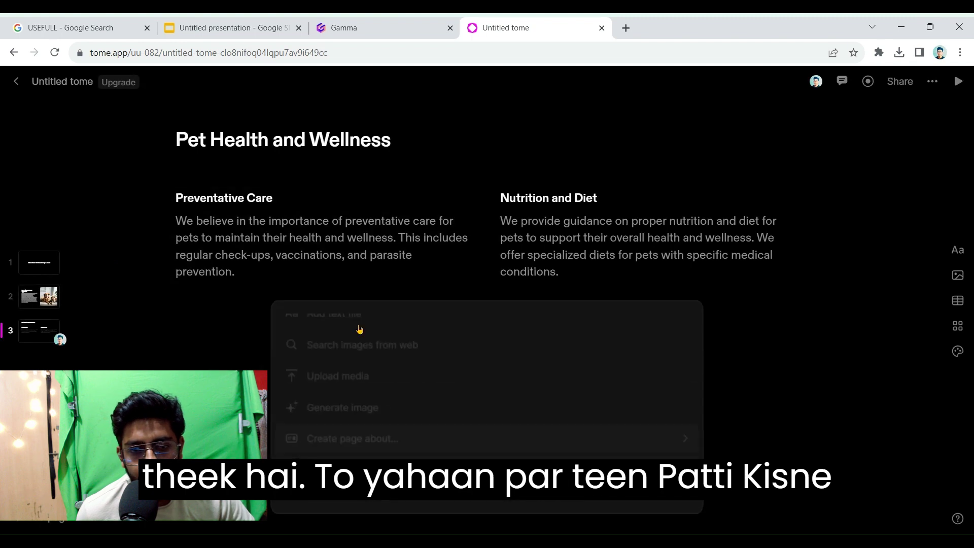
{"action": "left_click", "coordinate": [44, 299]}
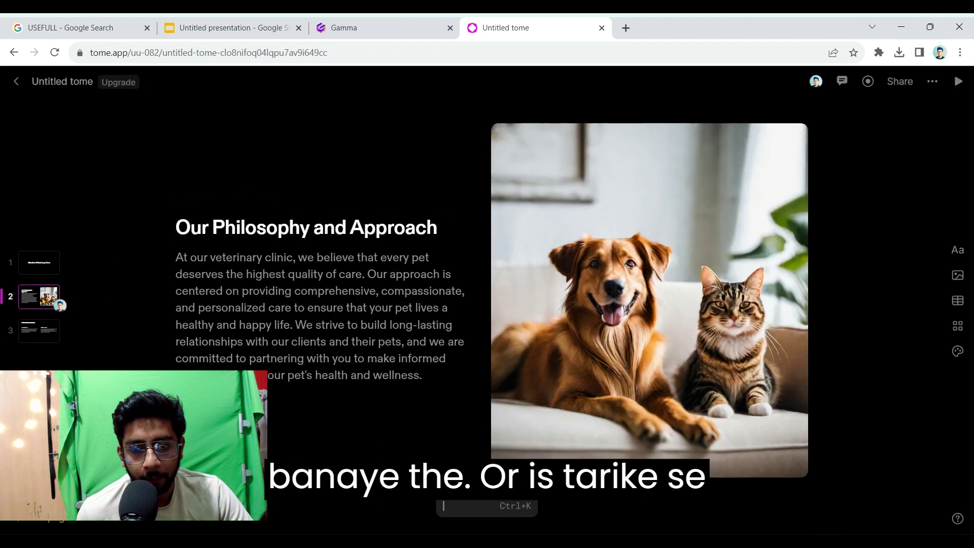
{"action": "left_click", "coordinate": [36, 340]}
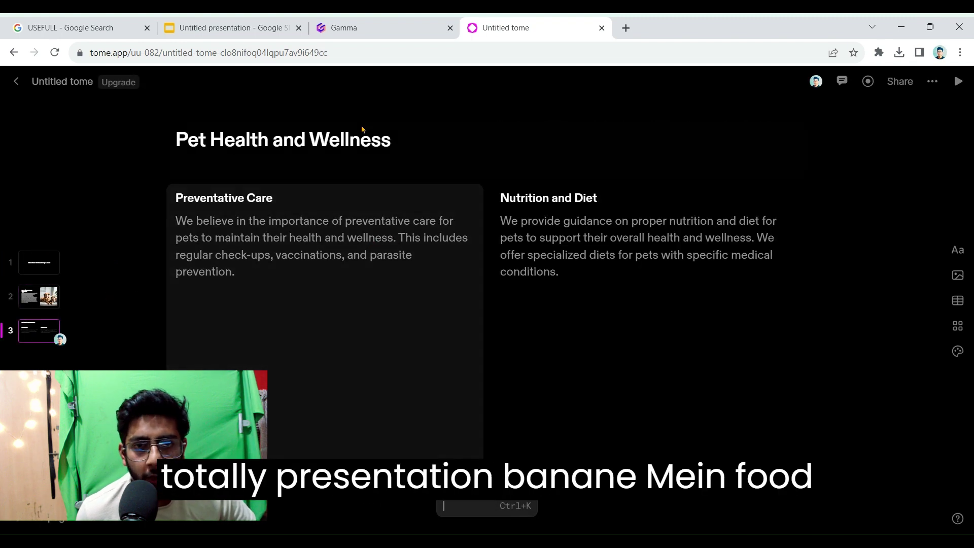
- Cycle through the Gamma and Tome tabs and land on the Google Slides presentation
{"action": "left_click", "coordinate": [350, 22]}
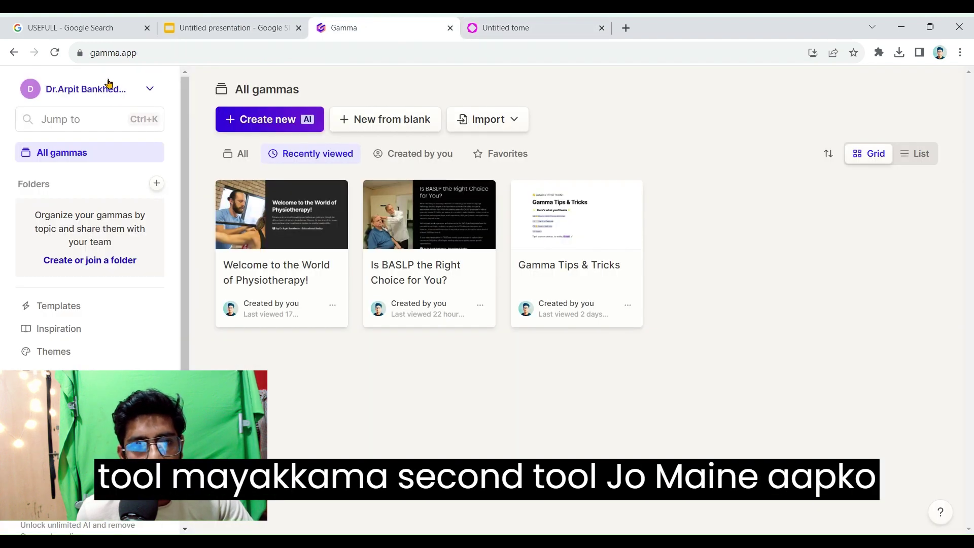
{"action": "key", "text": "ctrl+Tab"}
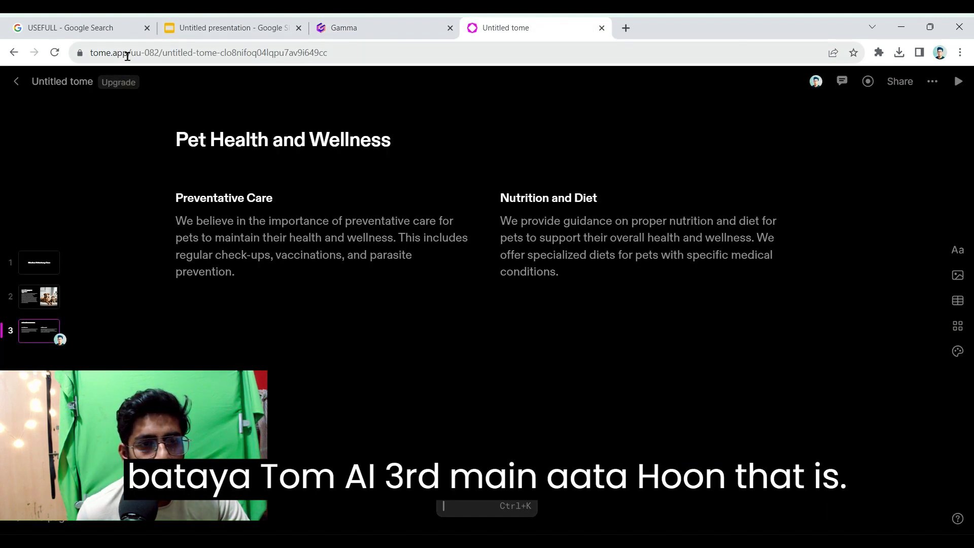
{"action": "left_click", "coordinate": [254, 29]}
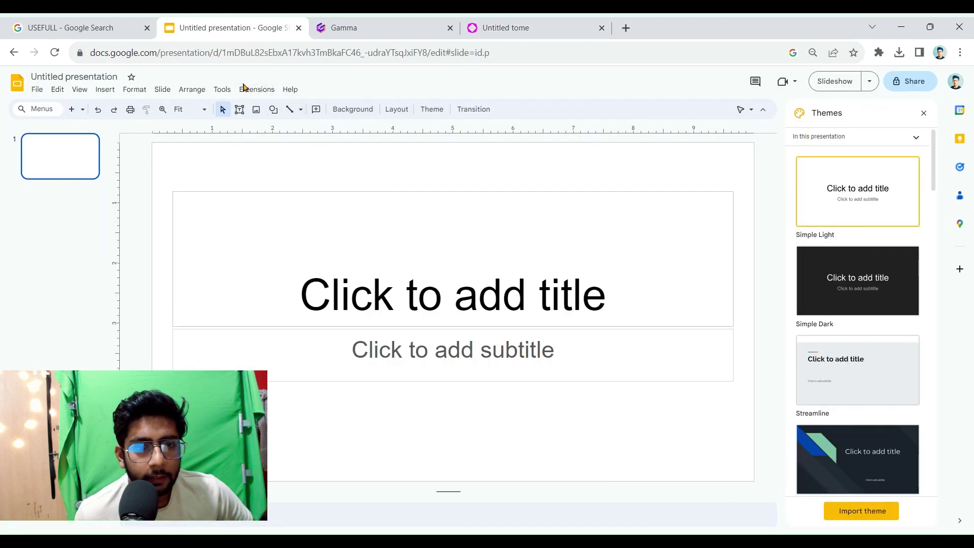
- Browse the Slides menus and find the SlidesAI.io - Create Slides With AI extension under Extensions
{"action": "left_click", "coordinate": [223, 90]}
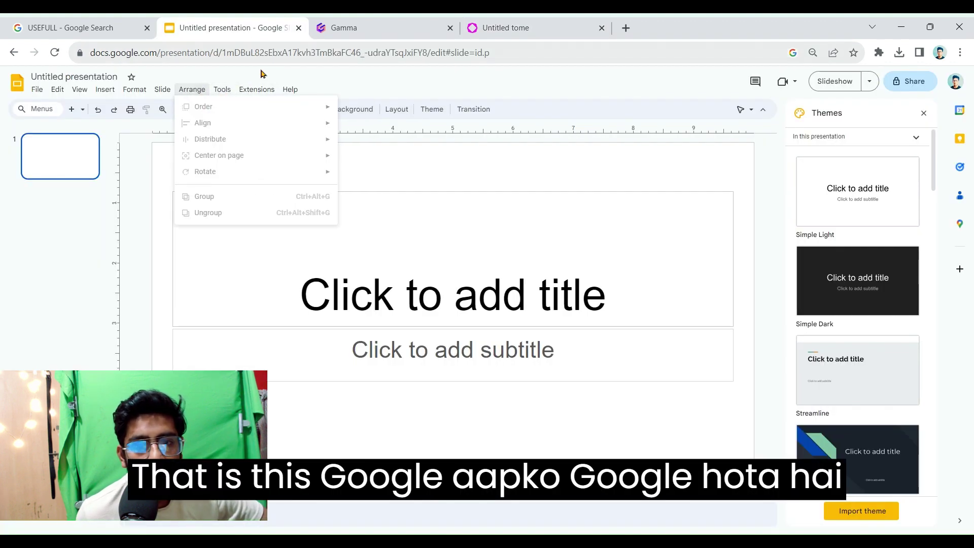
{"action": "left_click", "coordinate": [556, 84]}
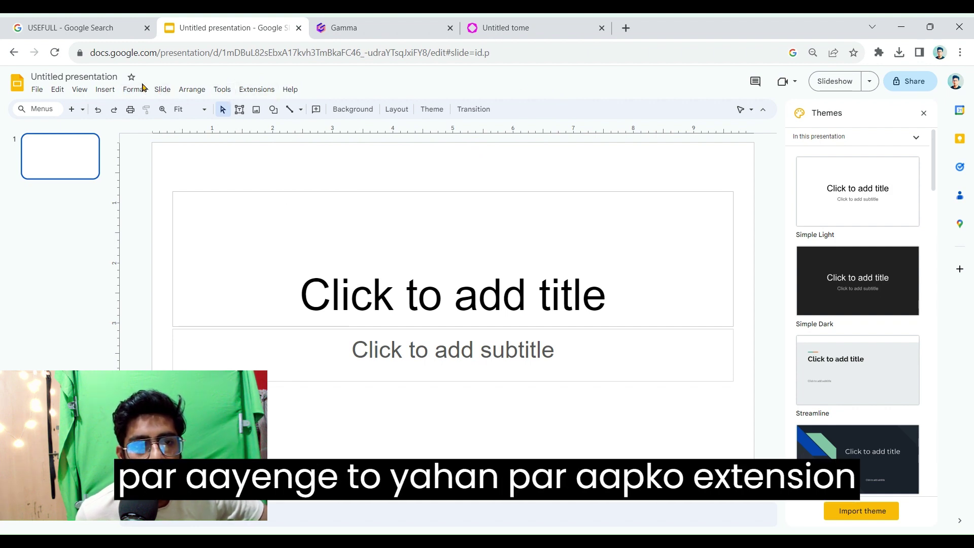
{"action": "left_click", "coordinate": [224, 90]}
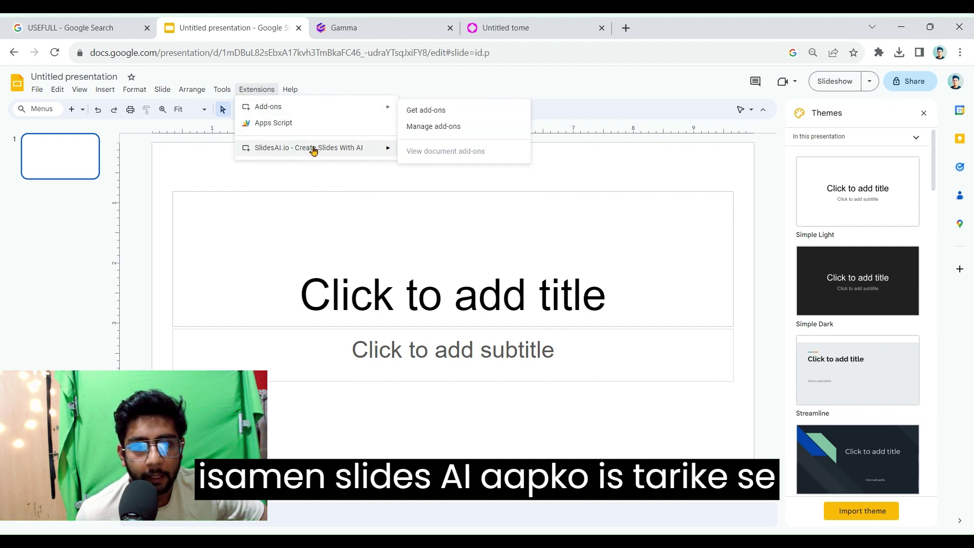
{"action": "mouse_move", "coordinate": [309, 148]}
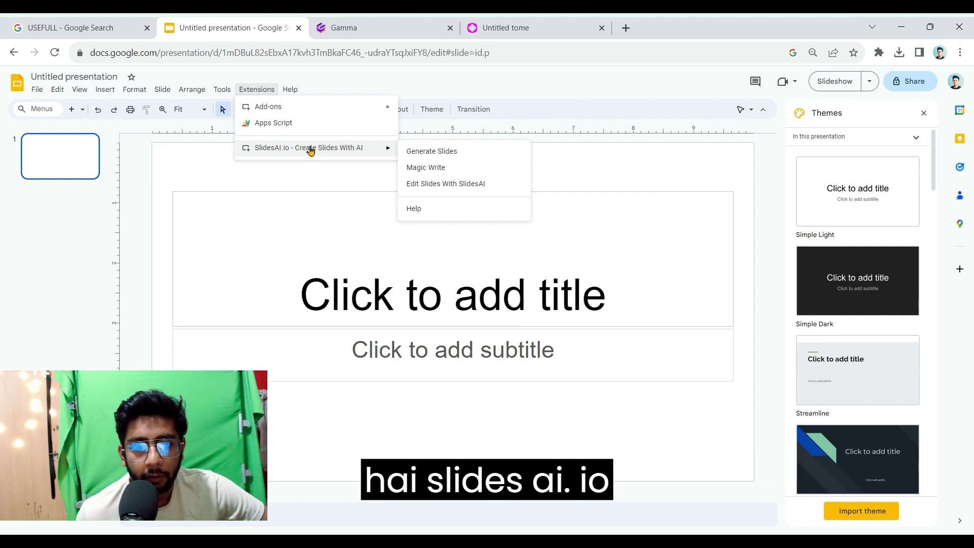
- Launch SlidesAI's Generate Slides, dismiss the feedback popup, and close it after the 3/3 limit notice
{"action": "left_click", "coordinate": [430, 152]}
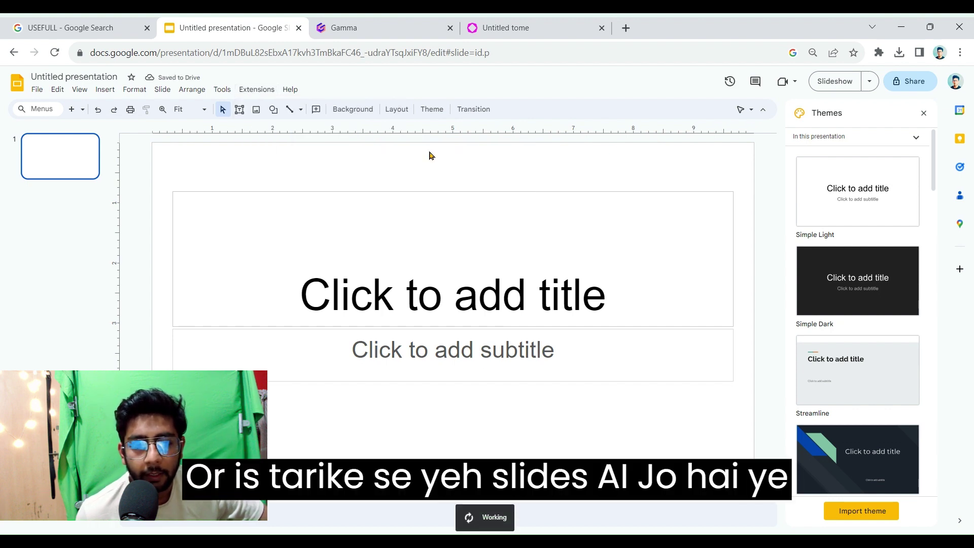
{"action": "left_click", "coordinate": [250, 92]}
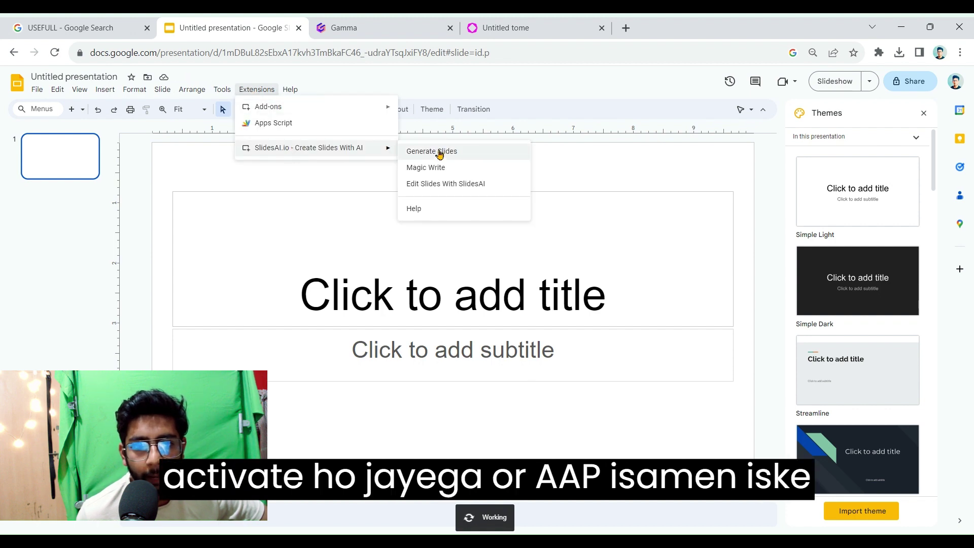
{"action": "left_click", "coordinate": [437, 152]}
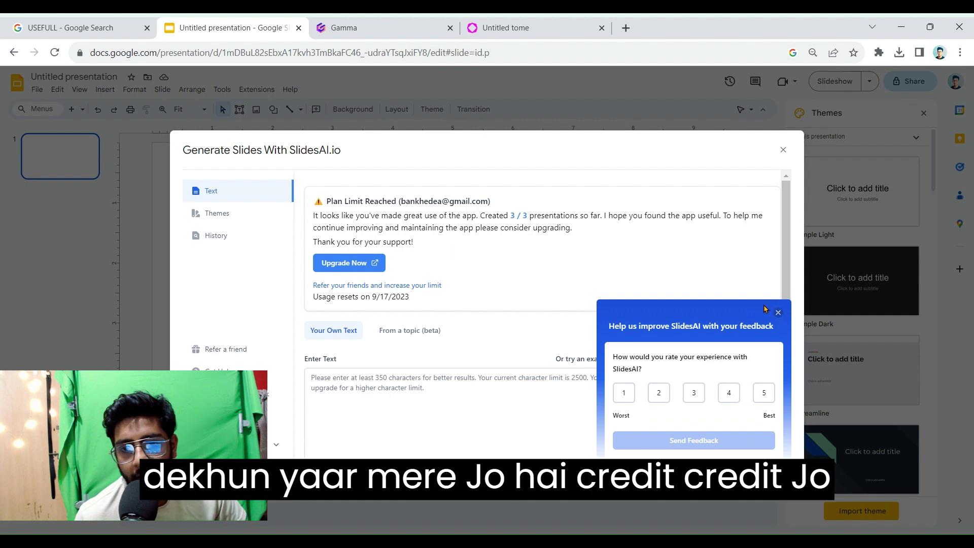
{"action": "left_click", "coordinate": [779, 314]}
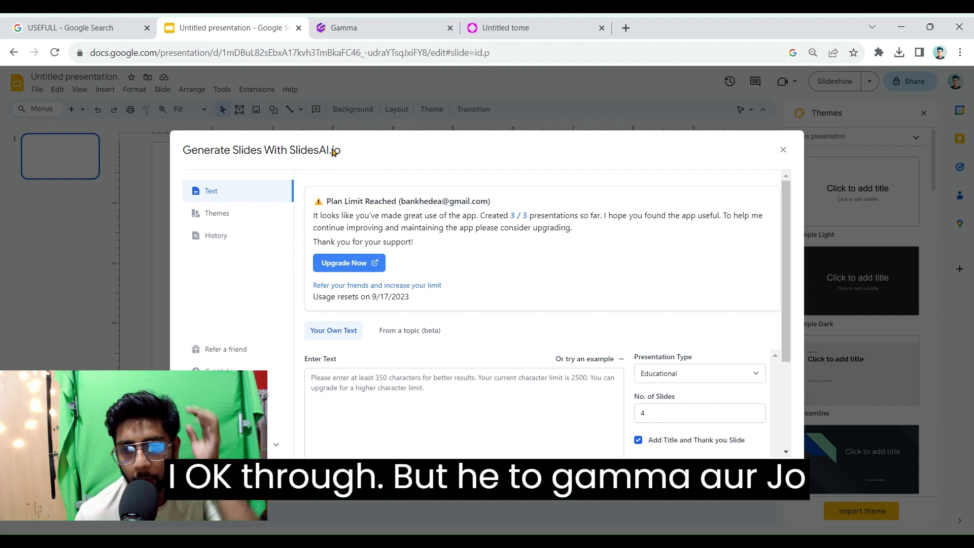
{"action": "left_click", "coordinate": [784, 149]}
- Glance at the Gamma and Tome tabs, then return to the untitled Google Slides presentation
{"action": "left_click", "coordinate": [414, 26]}
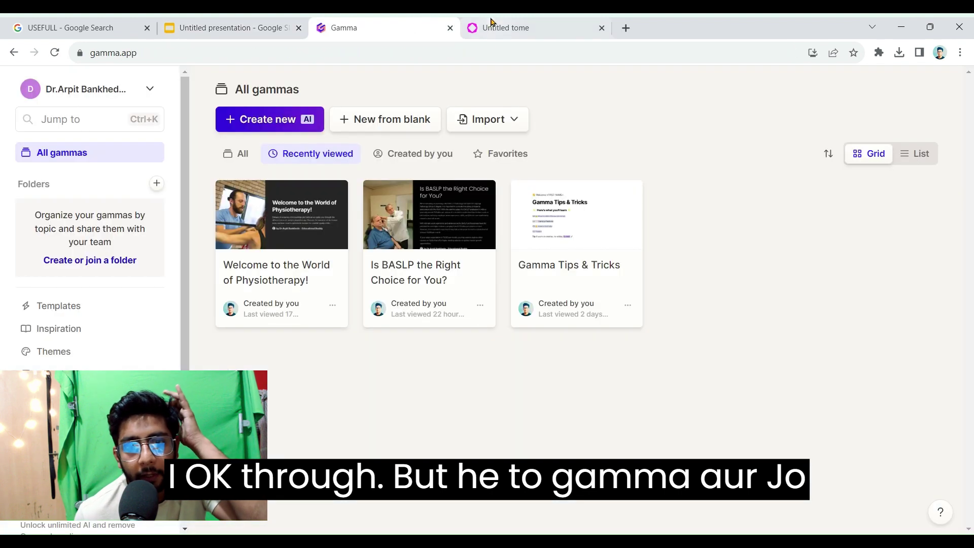
{"action": "left_click", "coordinate": [495, 25]}
{"action": "left_click", "coordinate": [396, 24]}
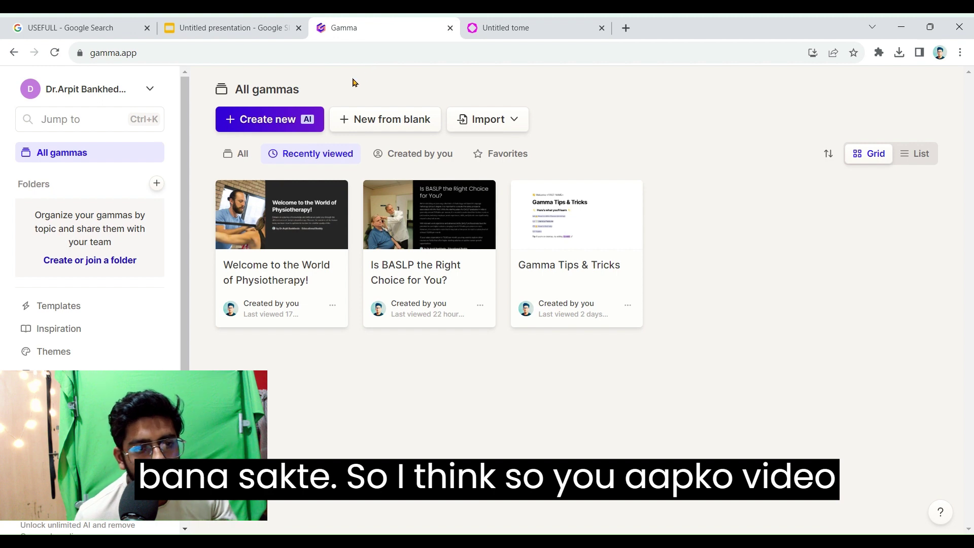
{"action": "left_click", "coordinate": [239, 28]}
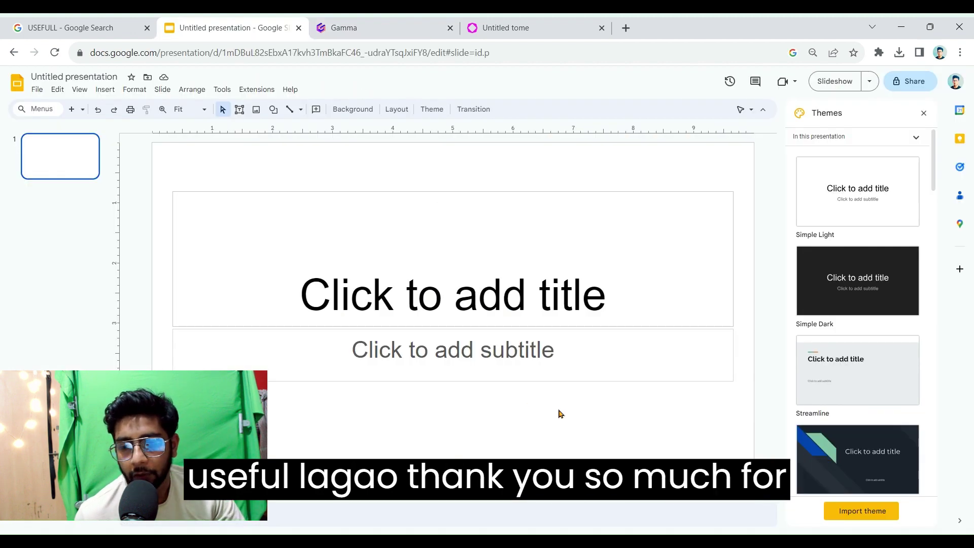